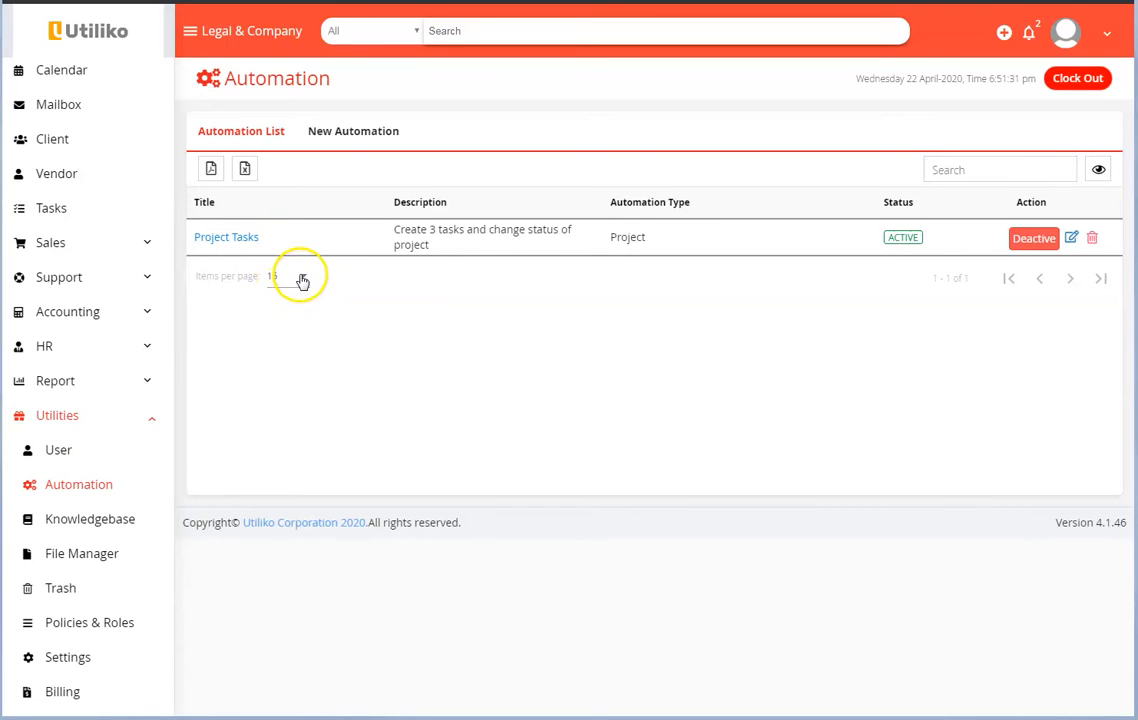
Step: Glance at the blank new-automation form and open the existing Project Tasks automation for editing
click(335, 138)
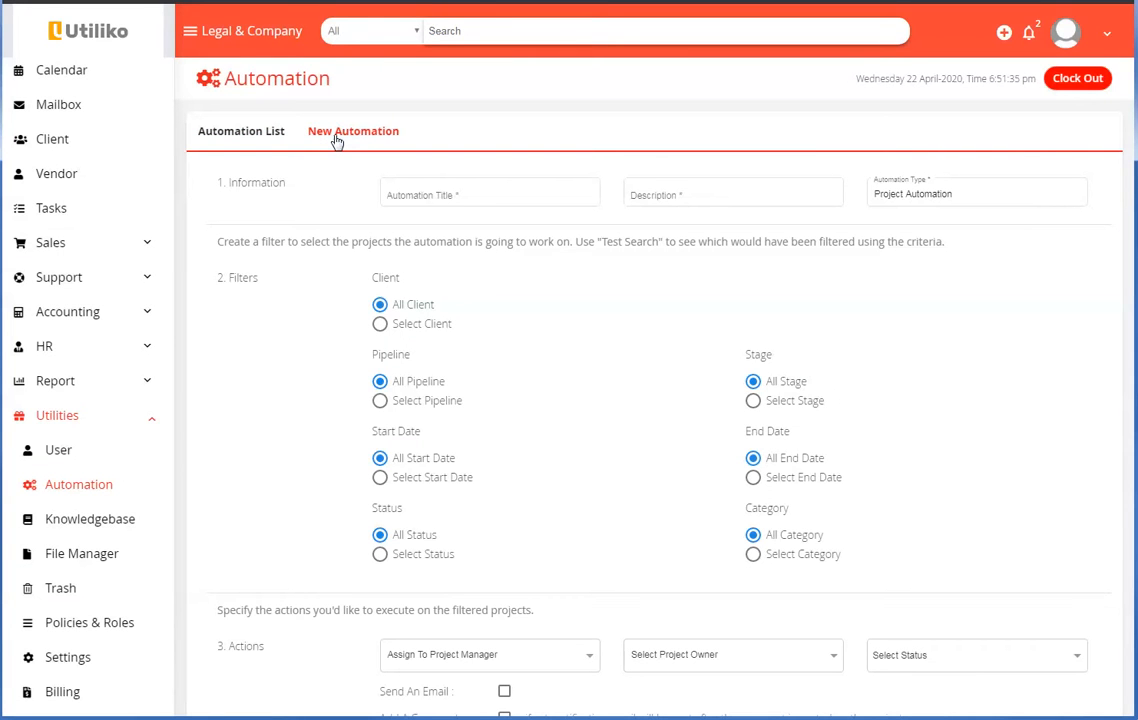
click(262, 134)
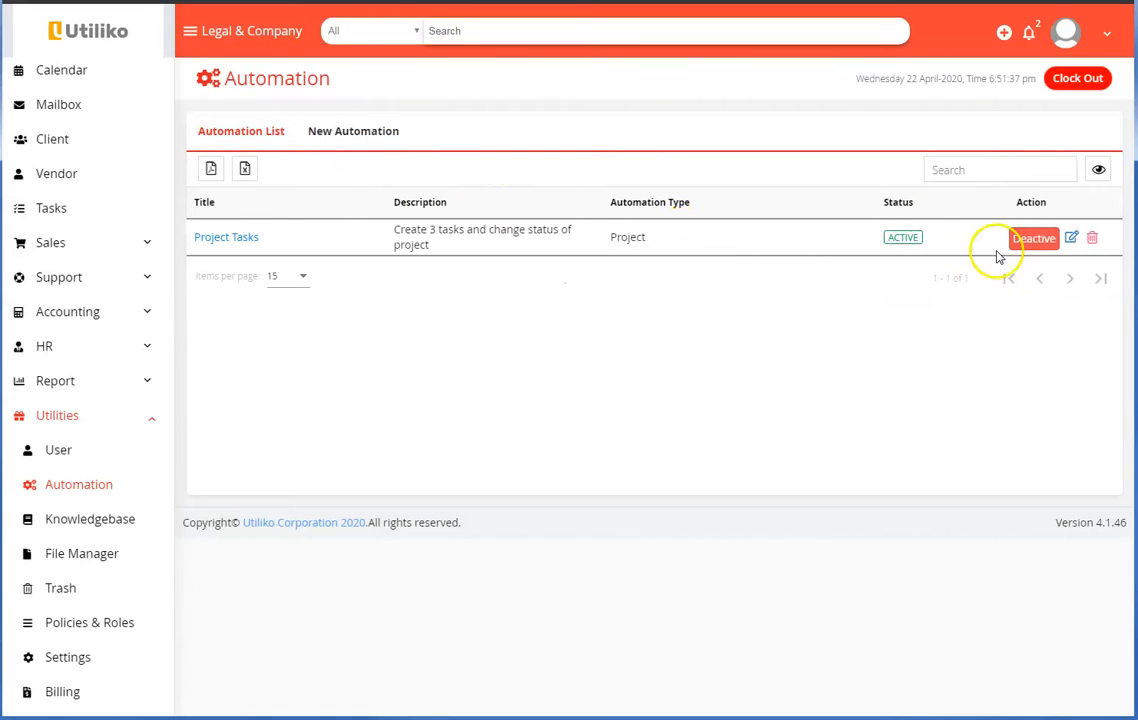
click(1071, 238)
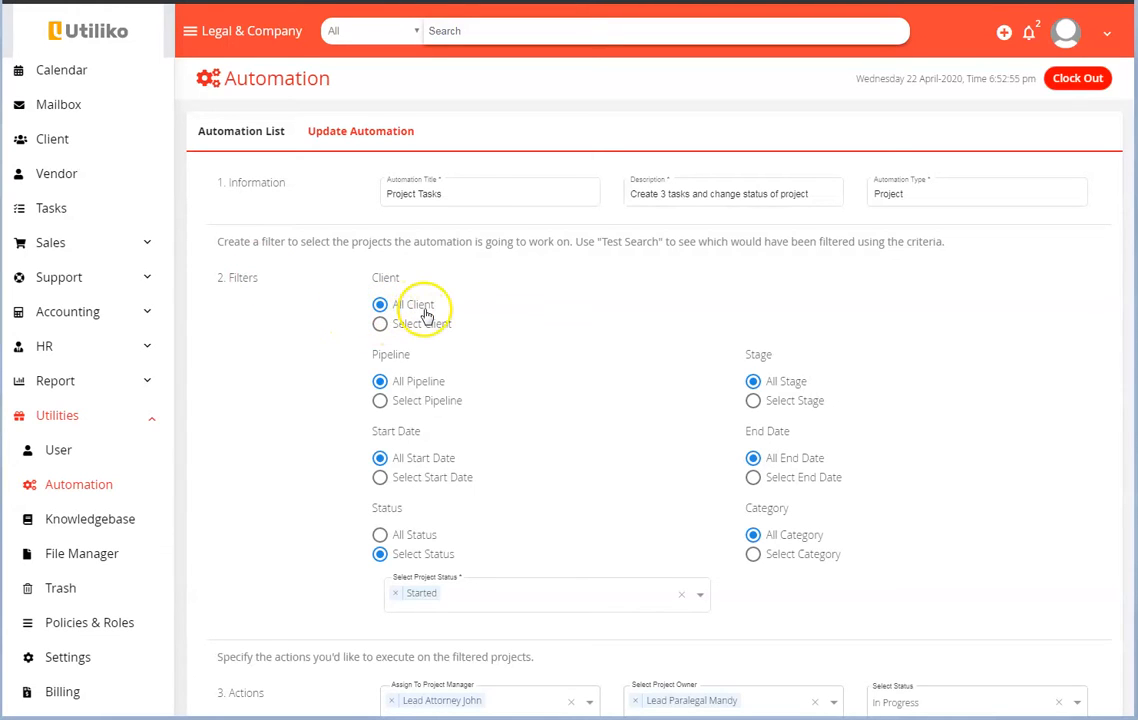
Step: Try the Select Client and Select Category filters, and restore All Client and All Category
click(381, 325)
click(407, 364)
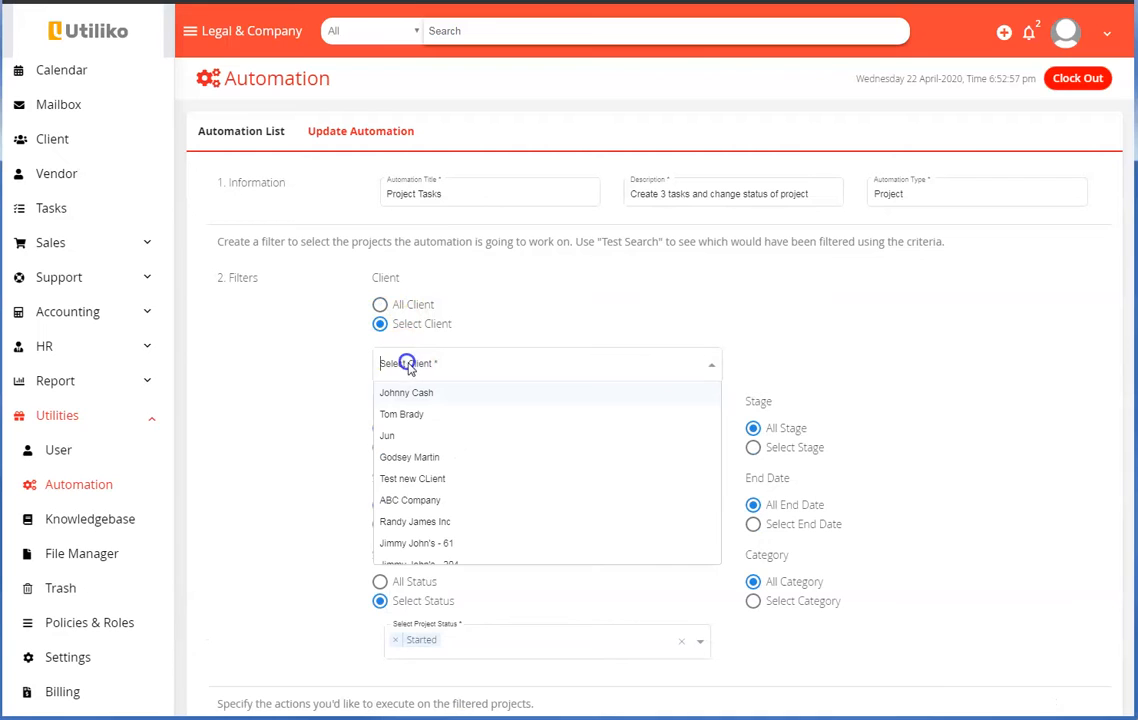
click(380, 304)
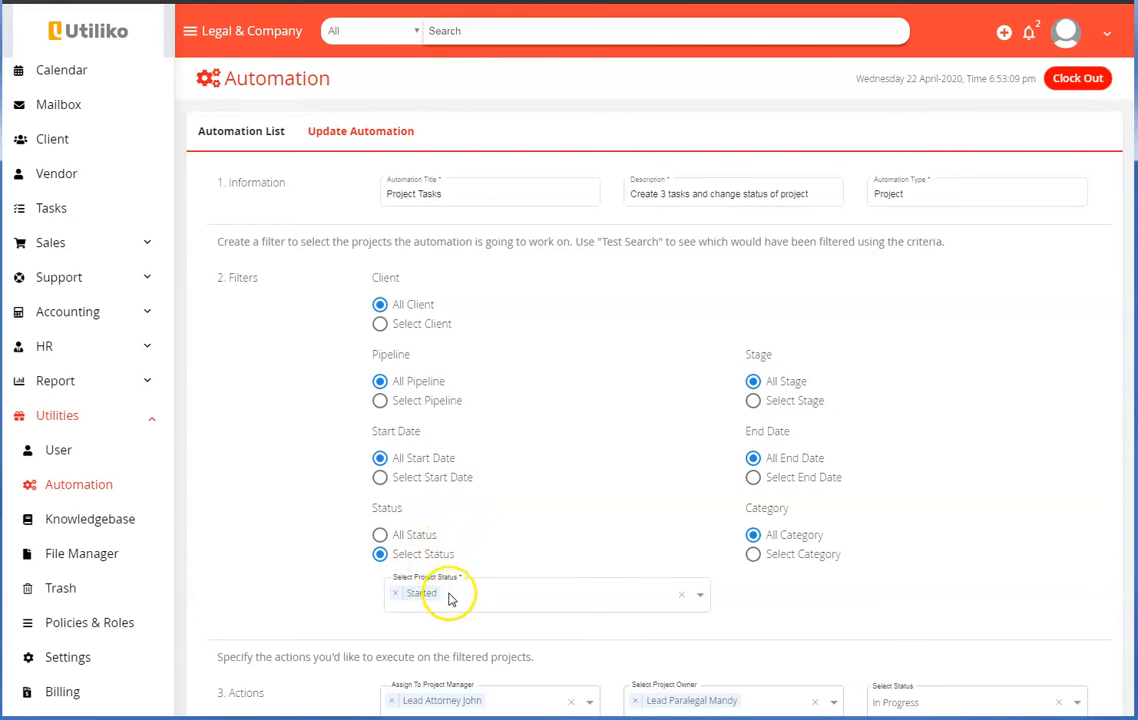
click(758, 556)
click(756, 536)
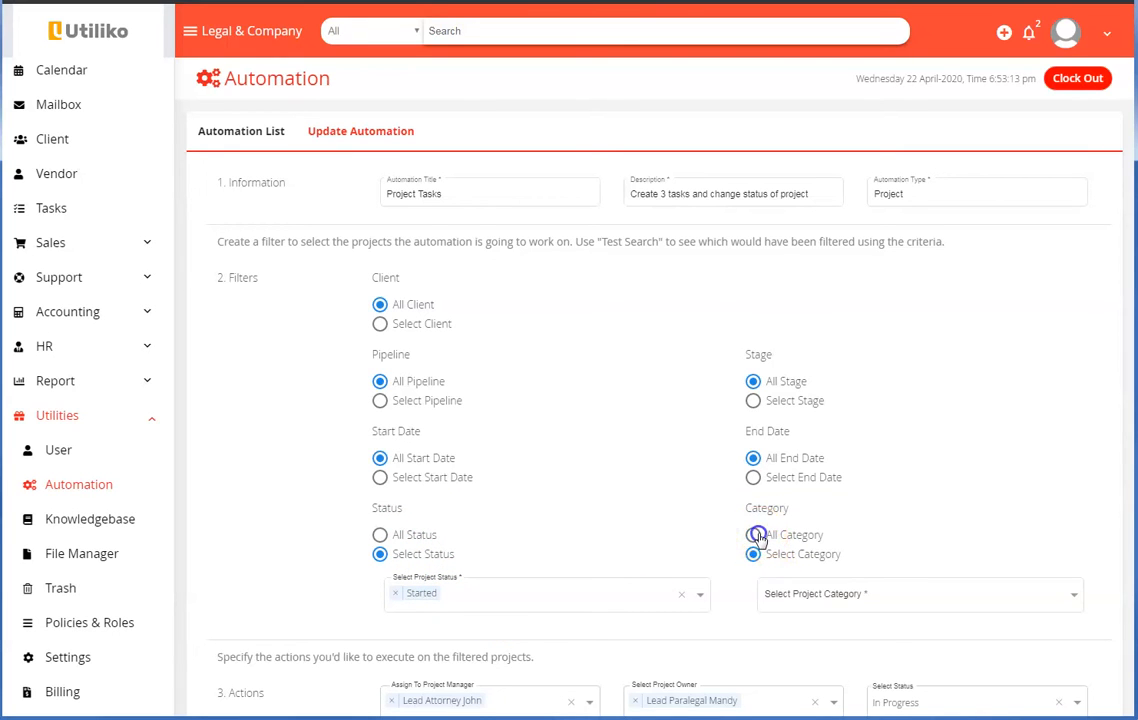
Step: Try the Send An Email and Add A Comment actions, switching each one back off
scroll(758, 540, down, 2)
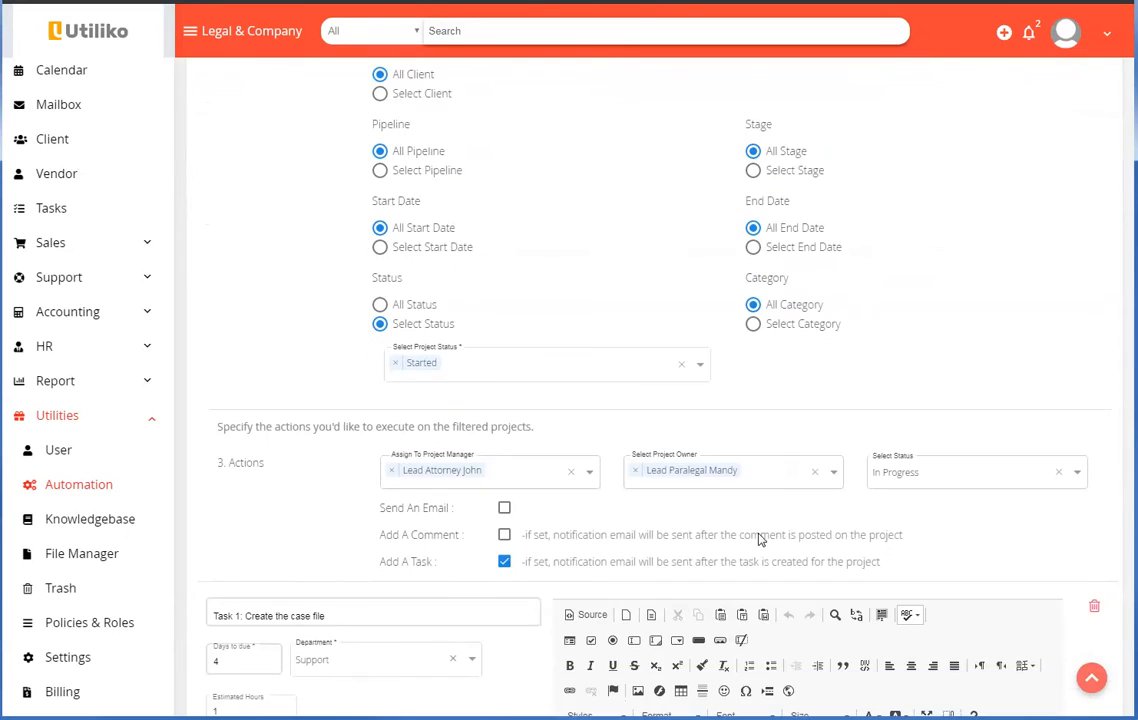
scroll(758, 534, down, 2)
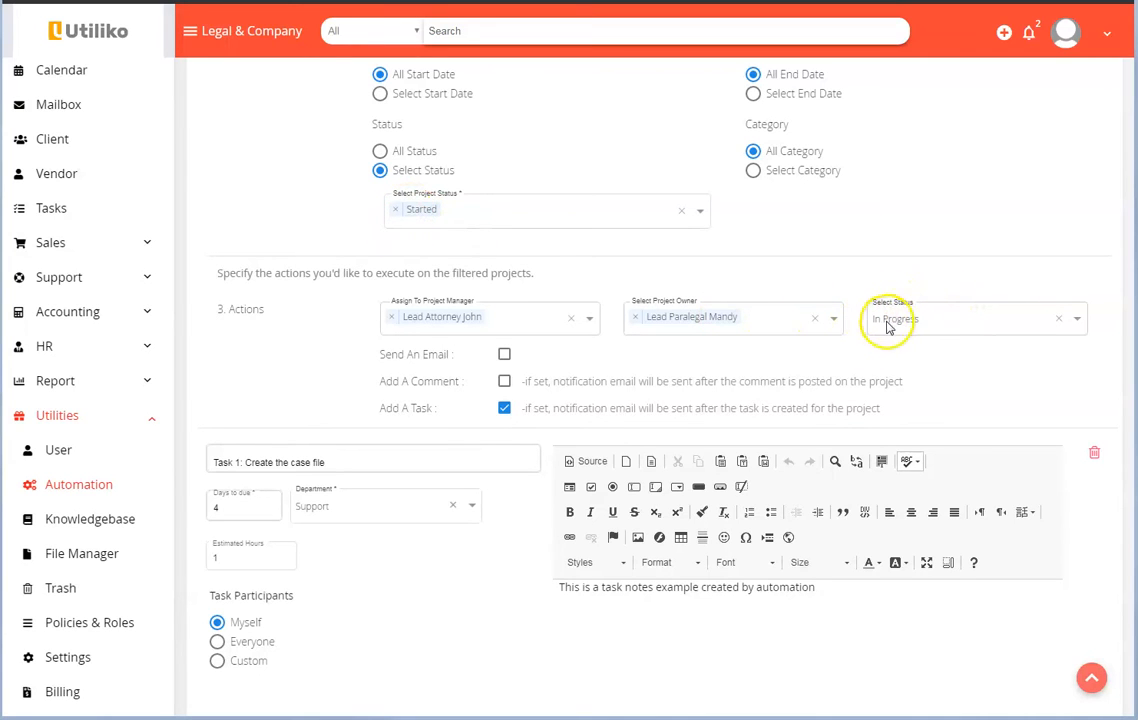
click(504, 354)
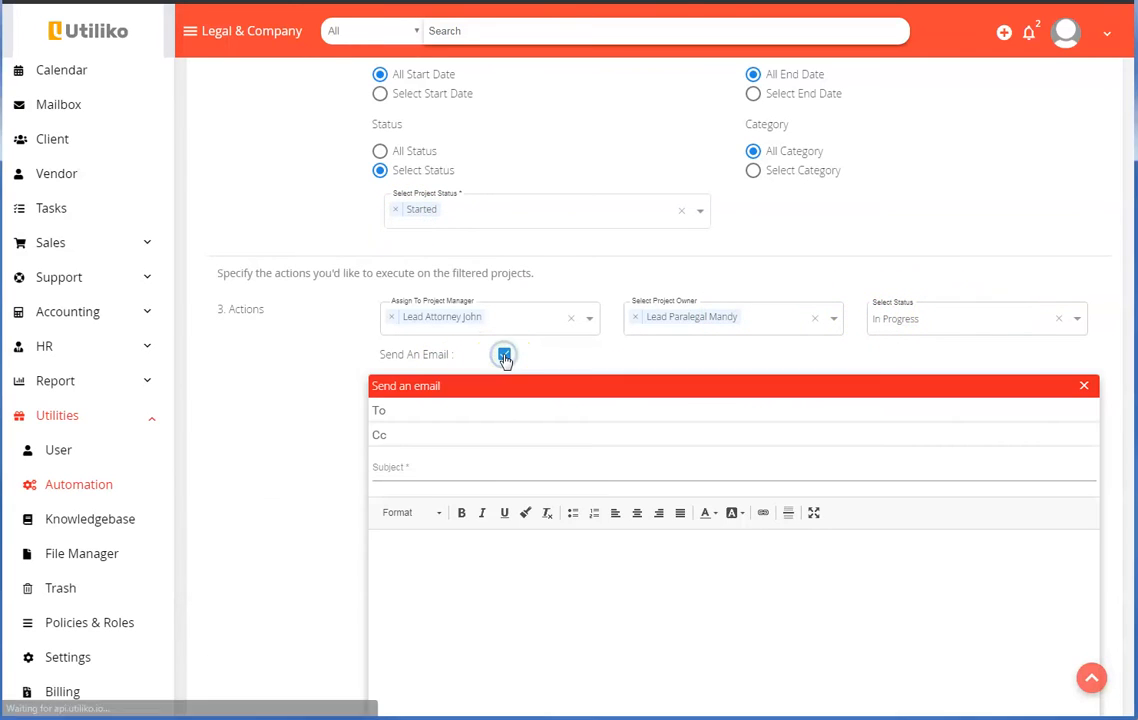
click(504, 355)
click(506, 382)
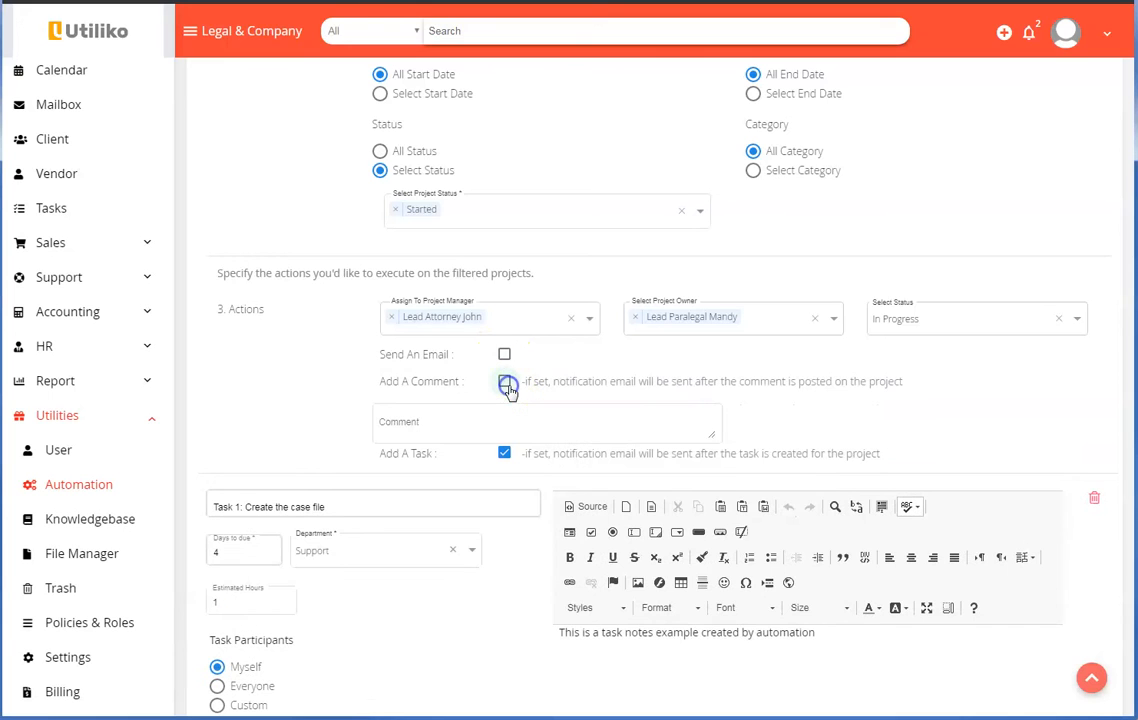
click(506, 383)
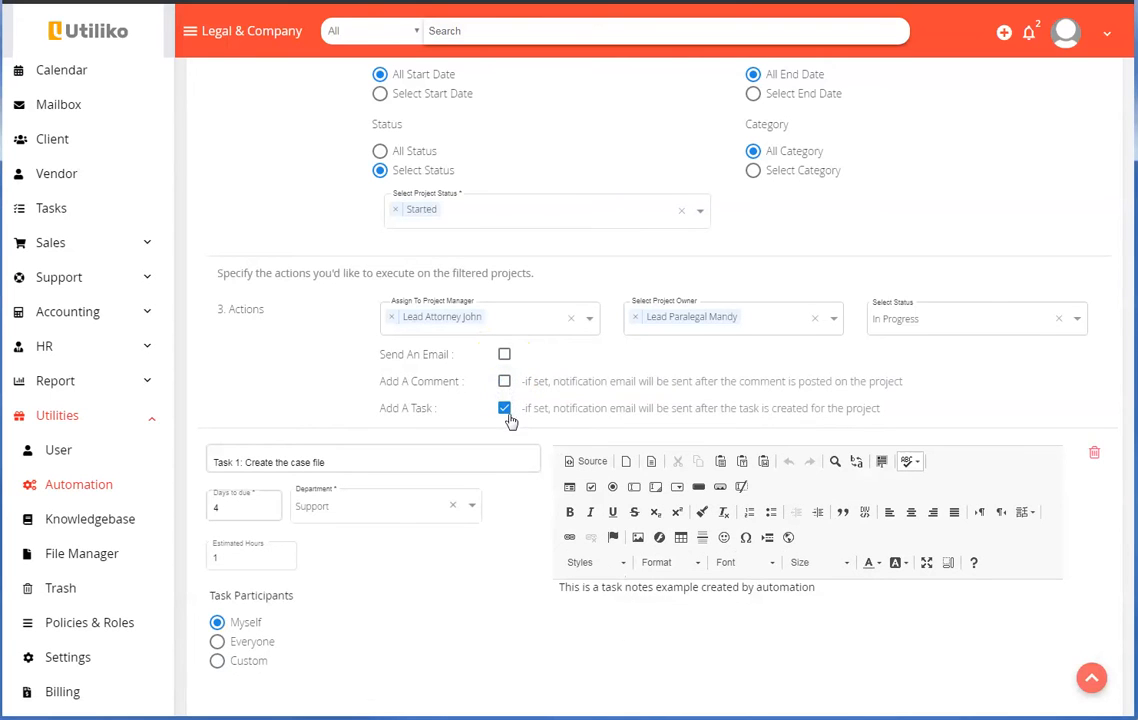
Step: Examine the title, days to due, department, estimated hours, participants and notes of Task 1 and Task 2
scroll(508, 418, down, 3)
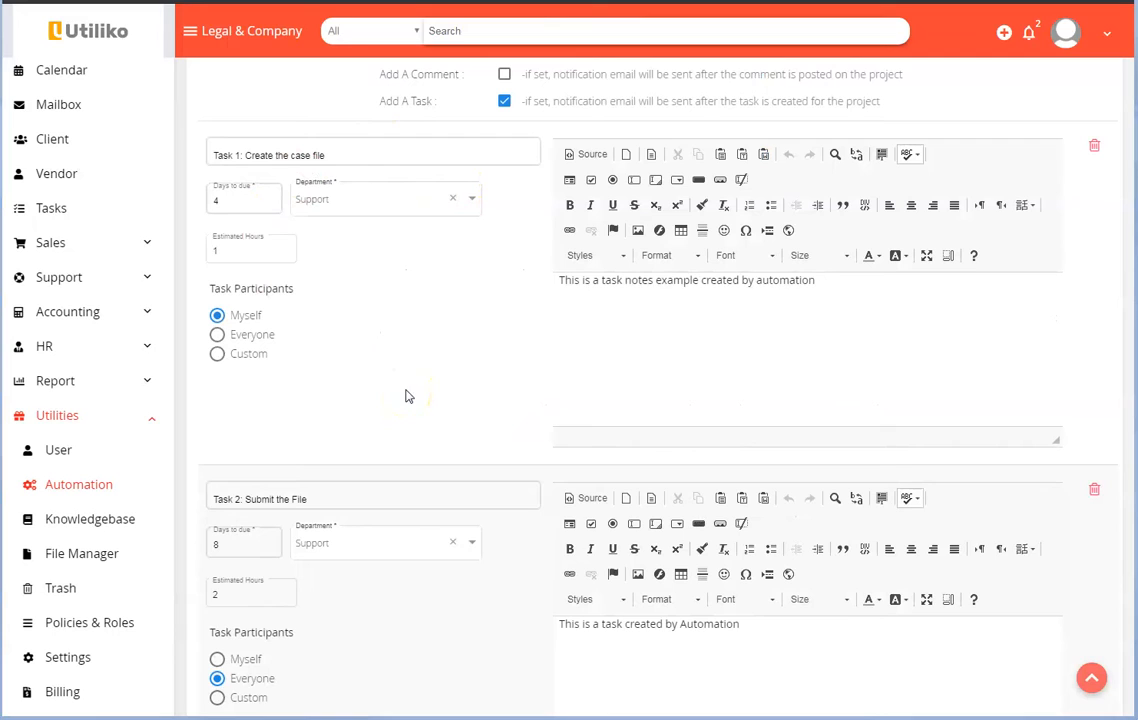
click(276, 194)
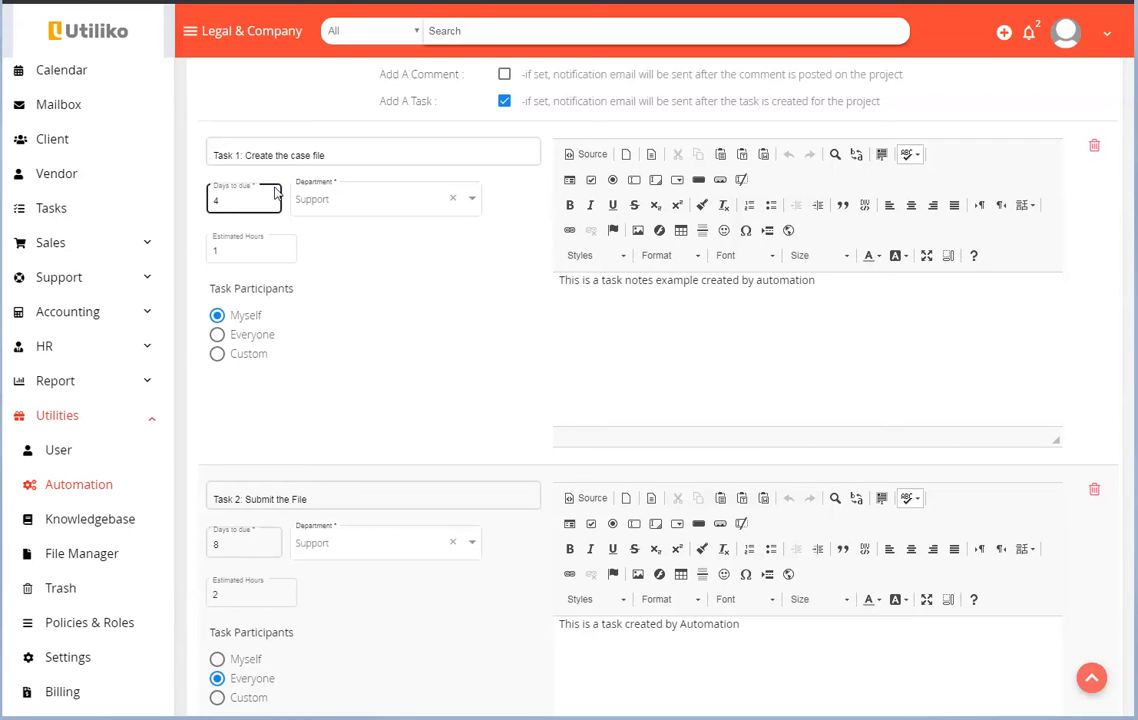
click(270, 158)
click(224, 200)
click(330, 220)
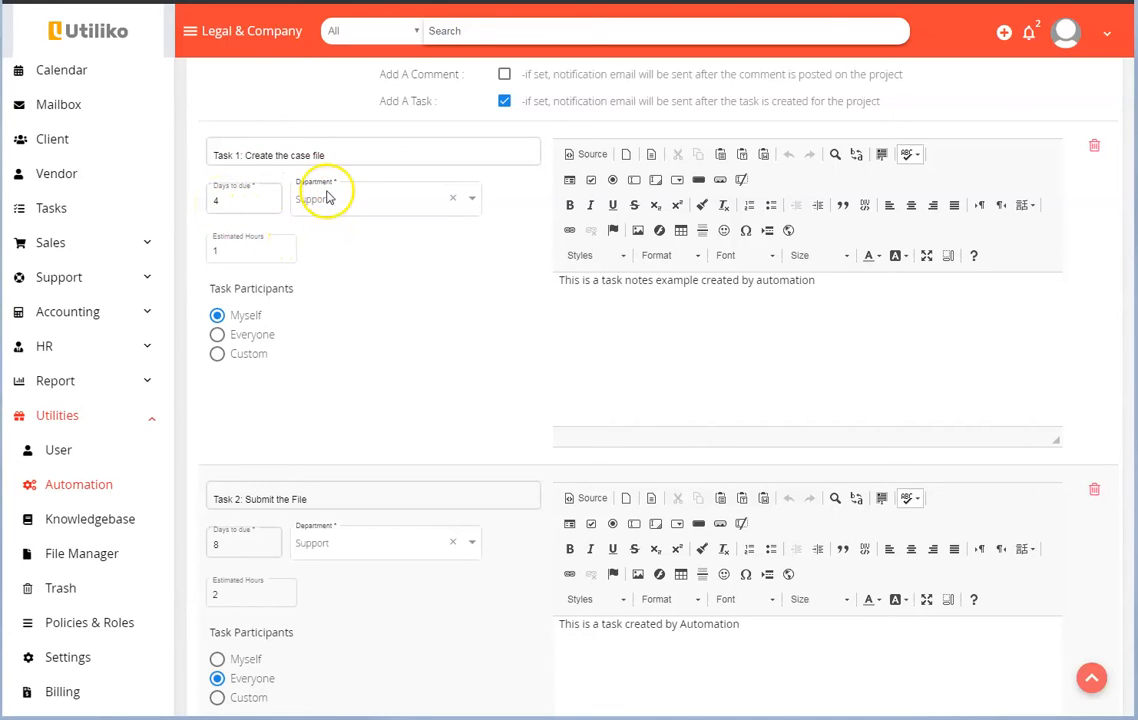
click(241, 247)
click(770, 343)
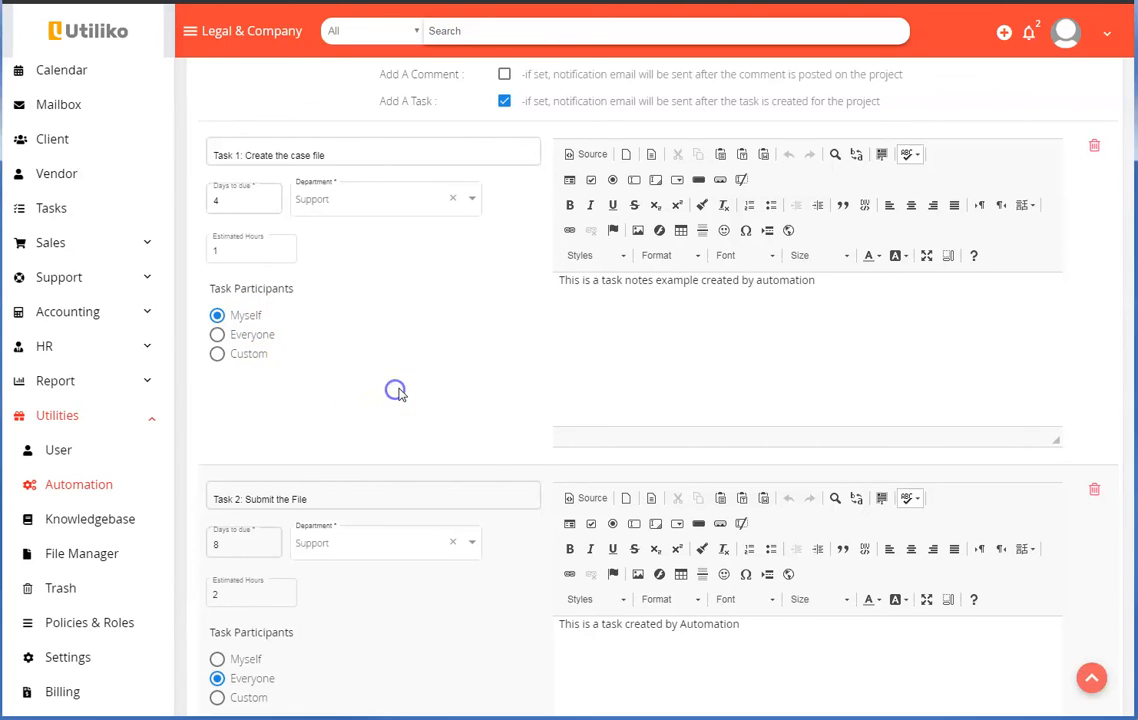
scroll(396, 389, down, 2)
click(270, 318)
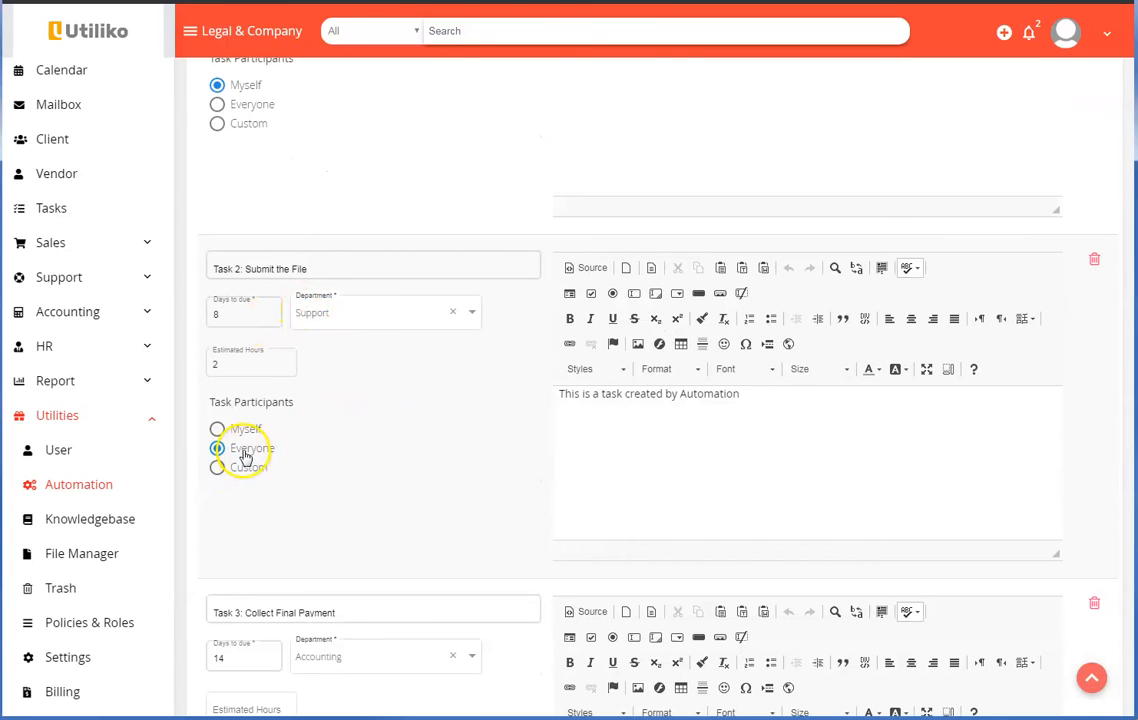
click(327, 316)
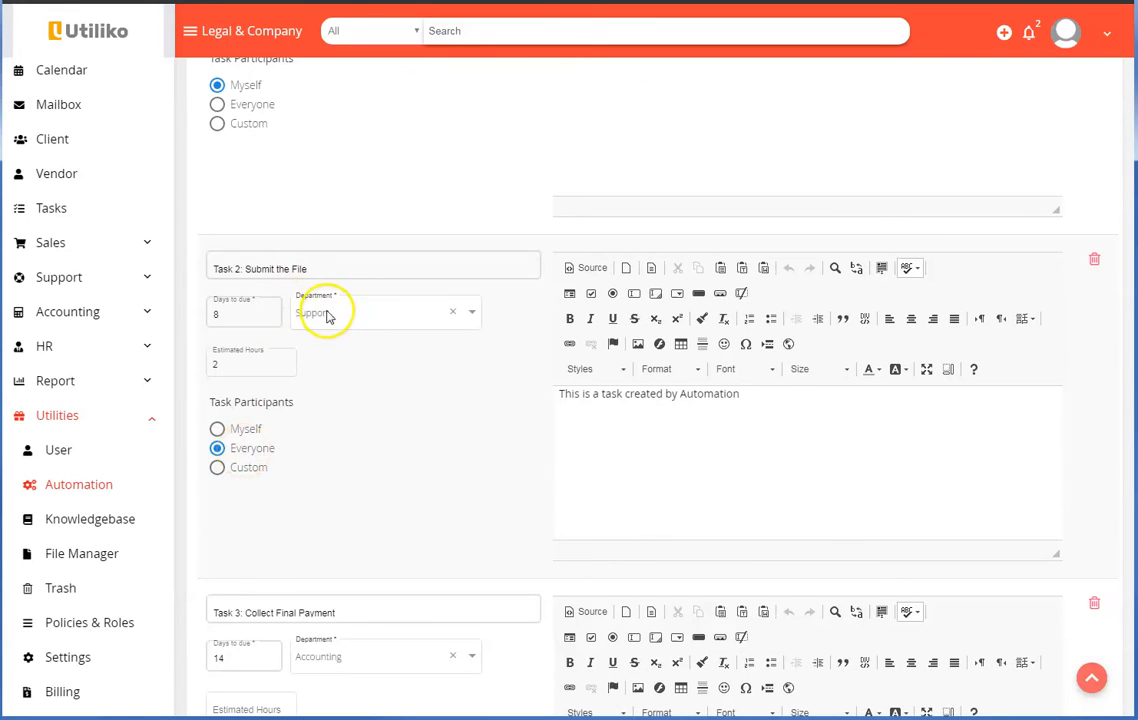
Step: Replace the blank custom participant of Task 3: Collect Final Payment with the lead attorney
scroll(363, 440, down, 3)
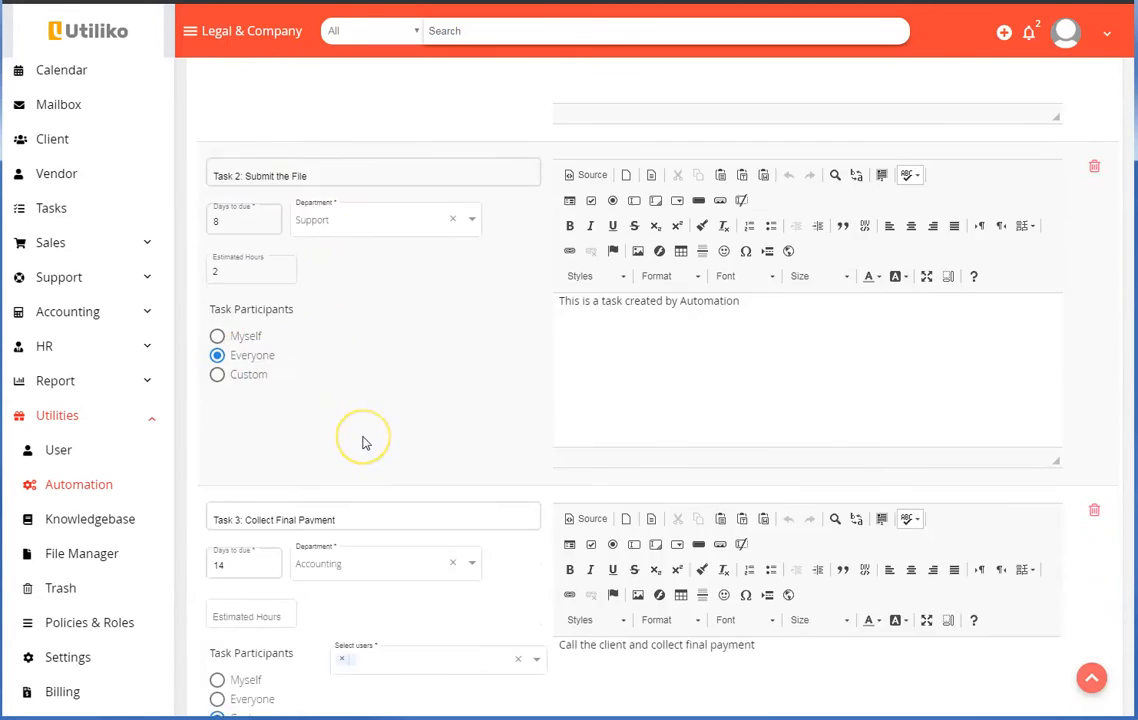
scroll(363, 443, down, 5)
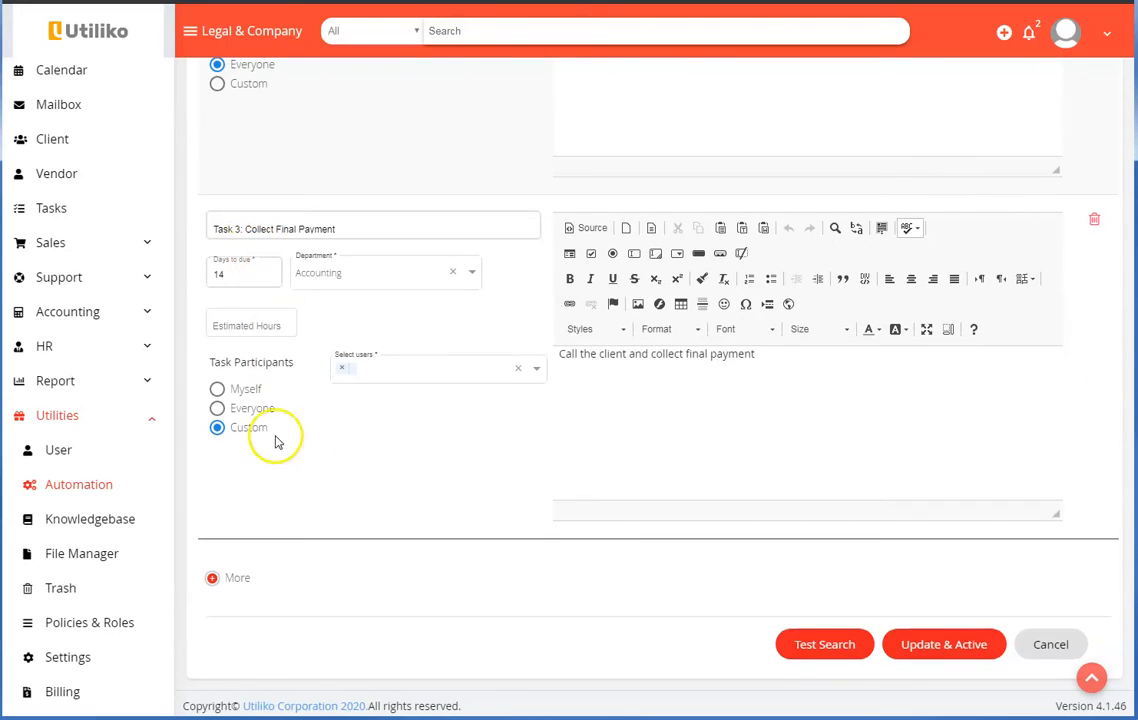
click(341, 368)
click(382, 394)
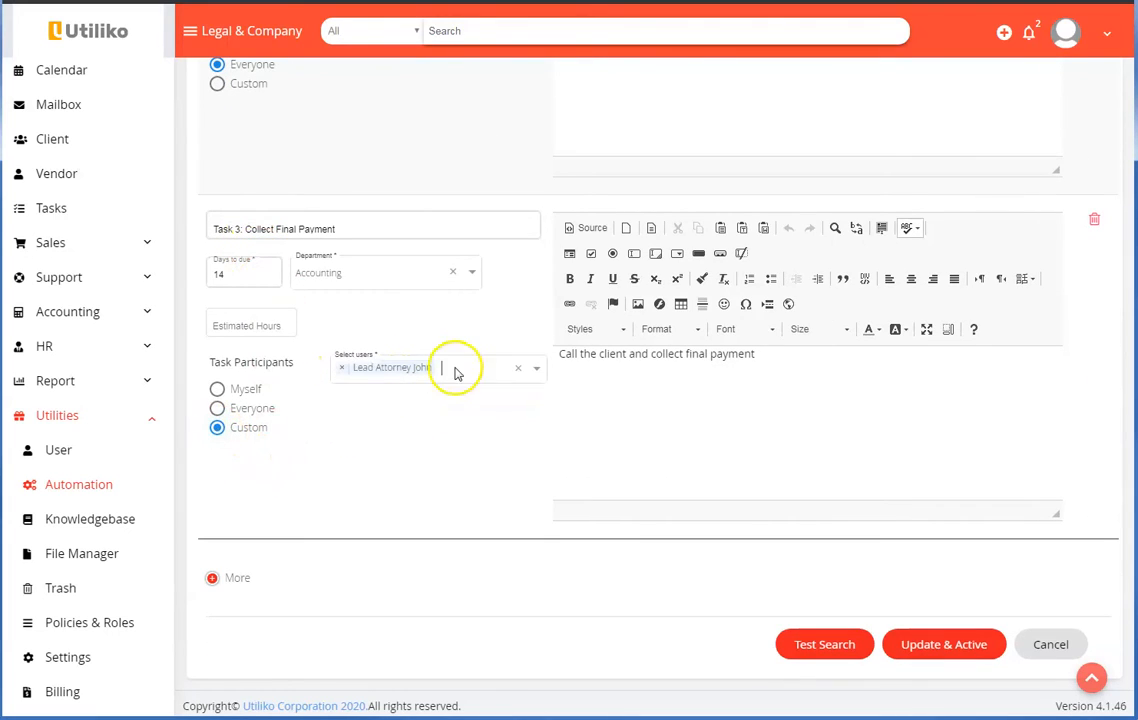
click(437, 460)
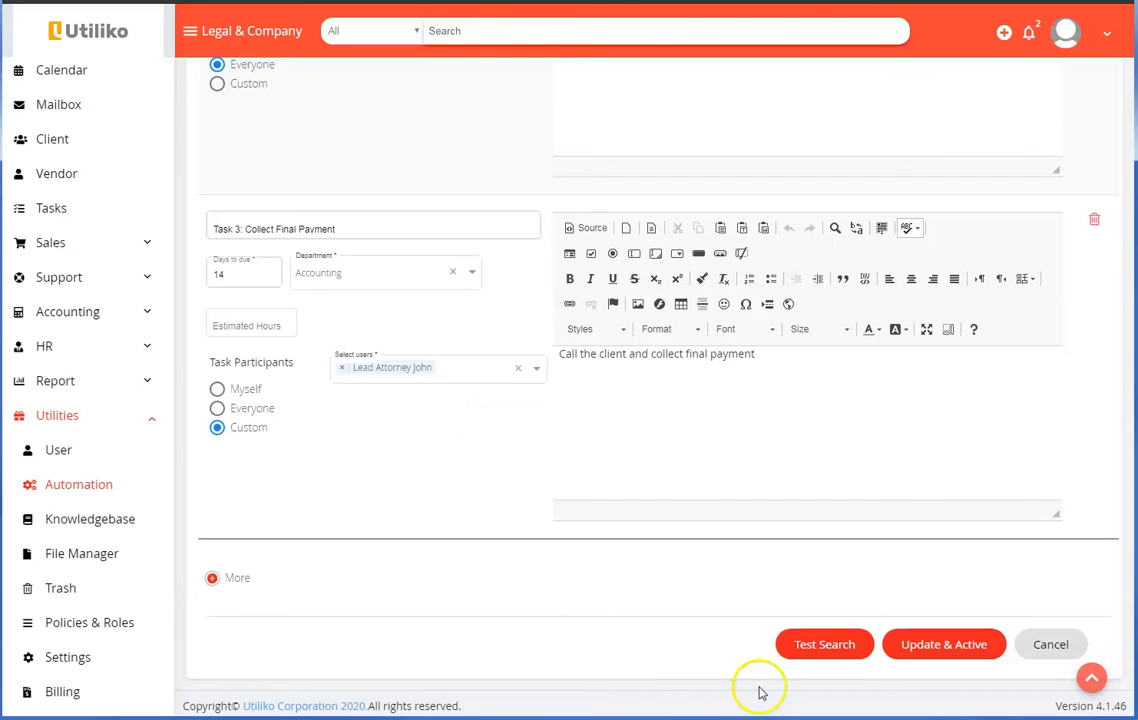
Step: Run a test search with the project filters, and update and activate the automation
click(428, 432)
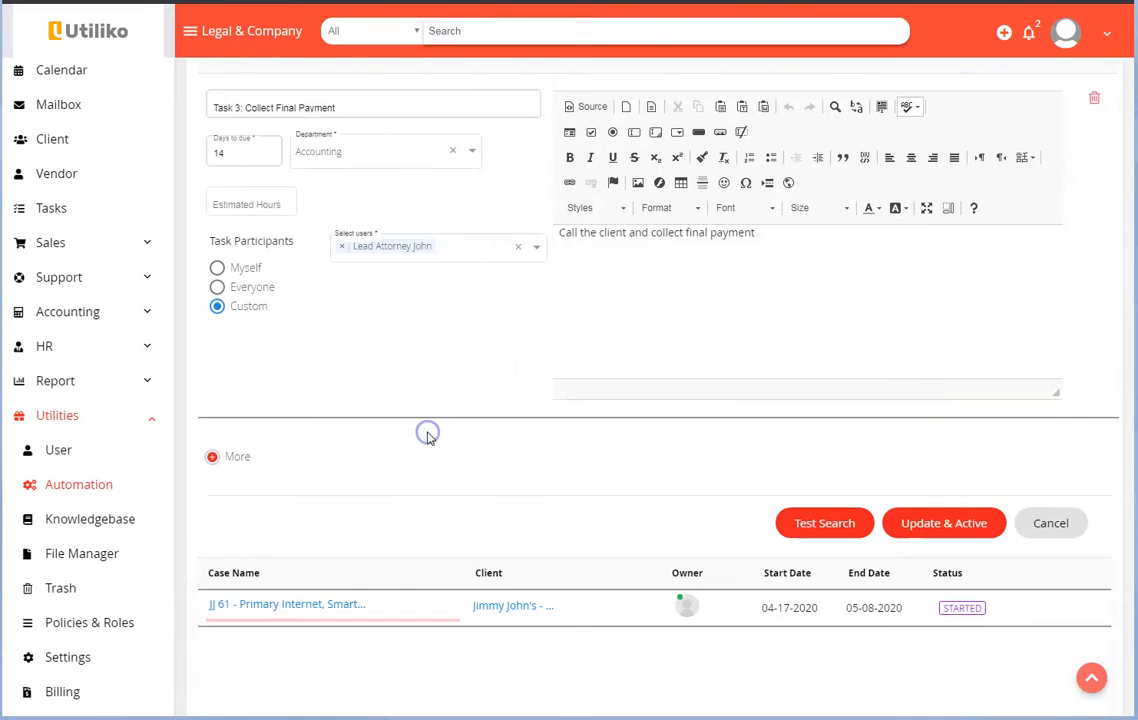
click(815, 521)
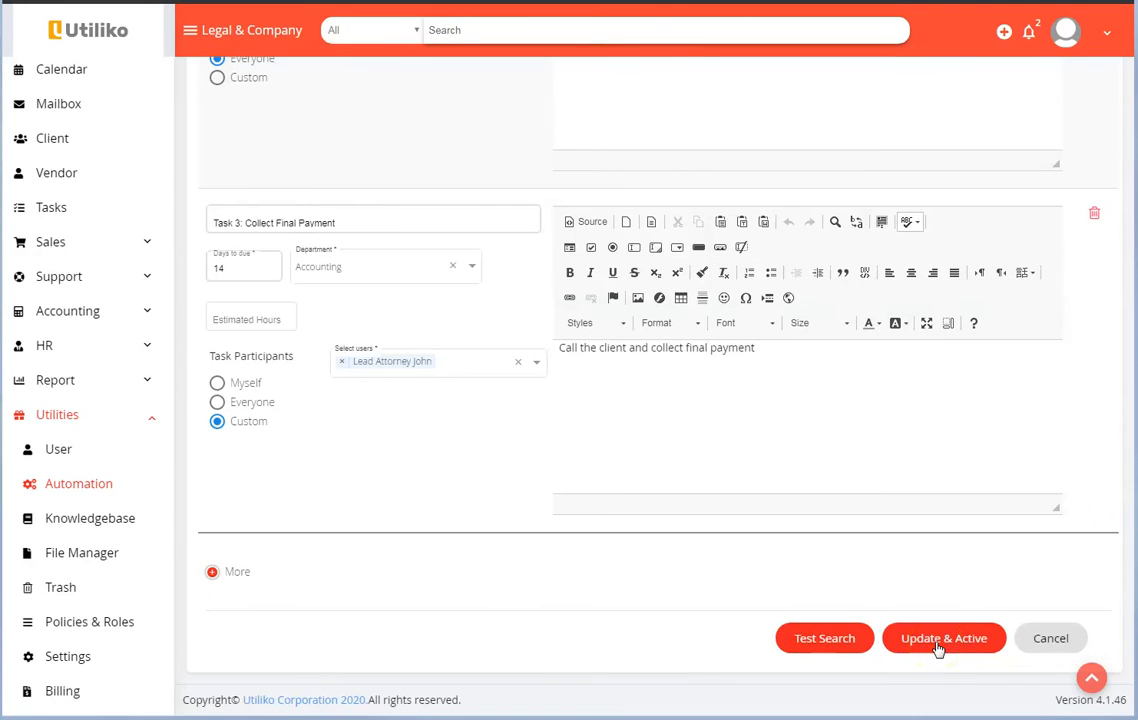
click(938, 645)
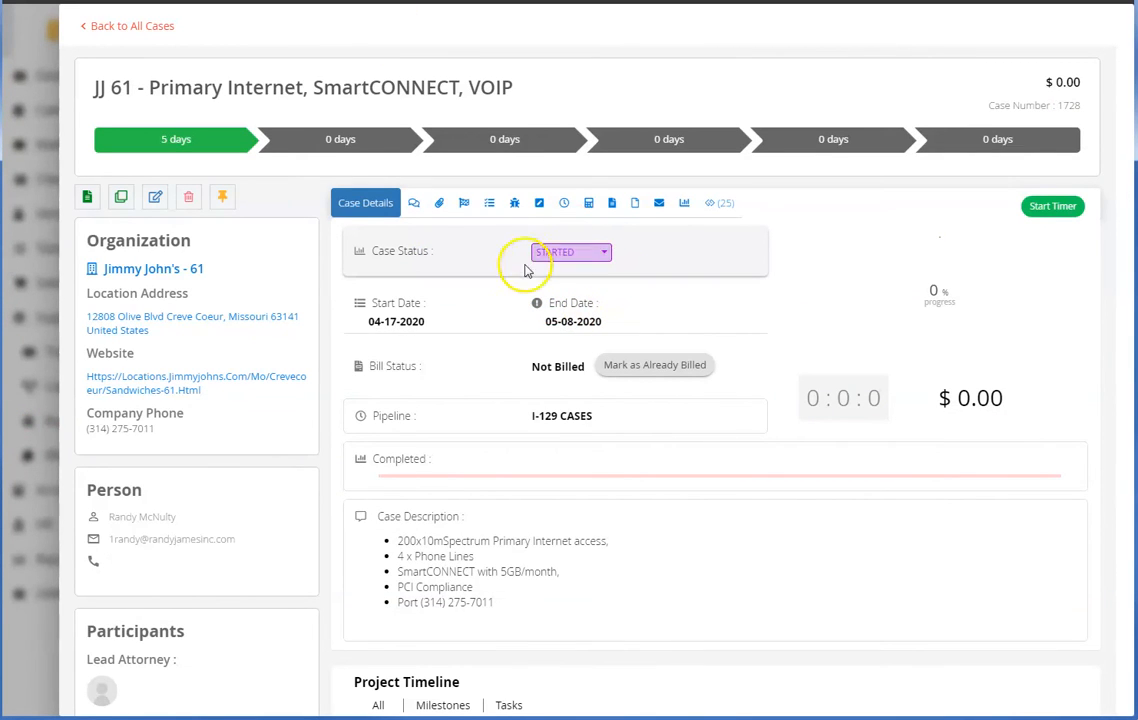
Step: Examine the task list, activity log and case details of the JJ 61 - Primary Internet, SmartCONNECT, VOIP case
click(489, 203)
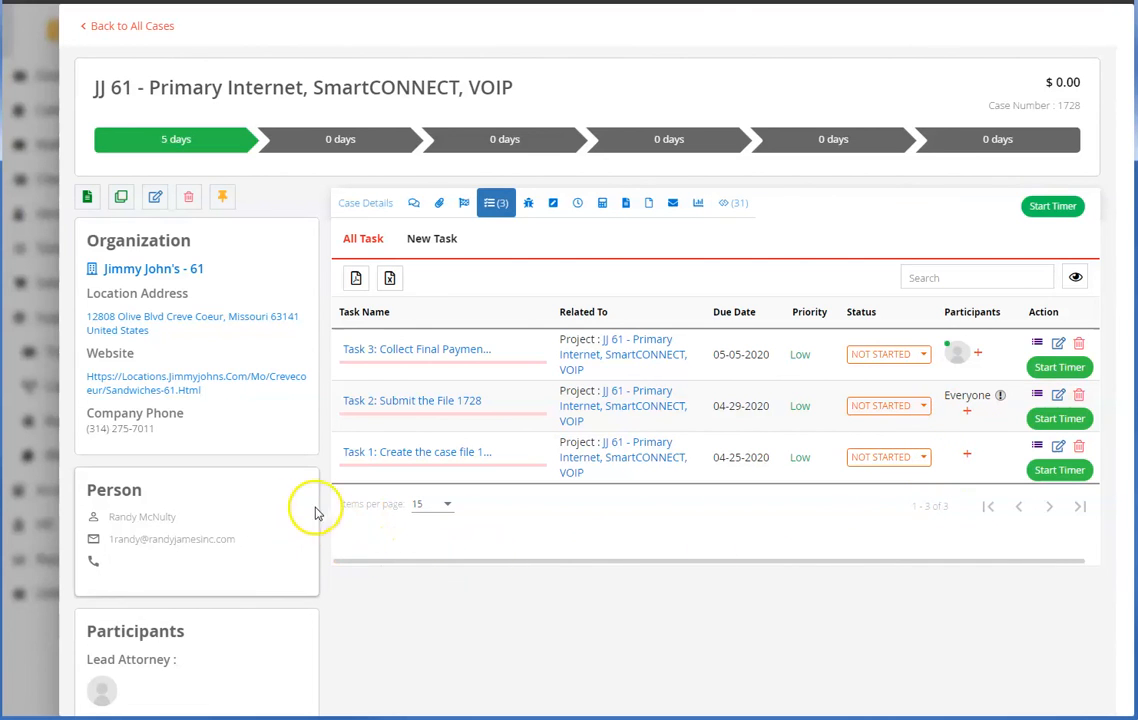
click(724, 204)
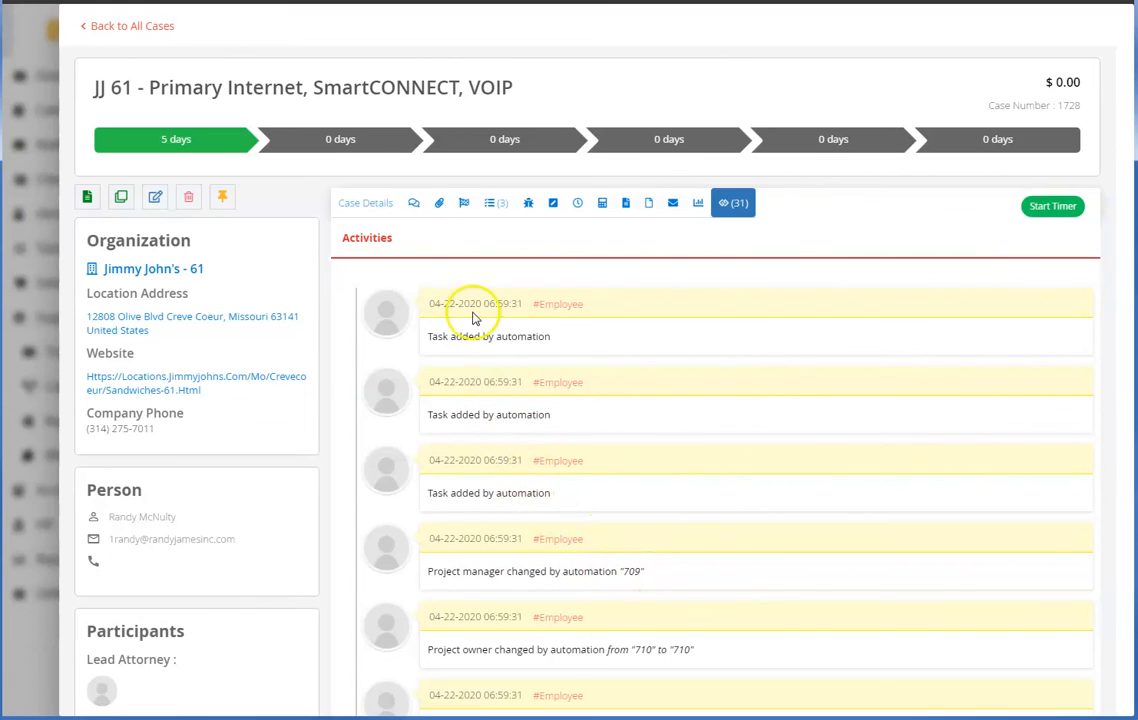
click(370, 205)
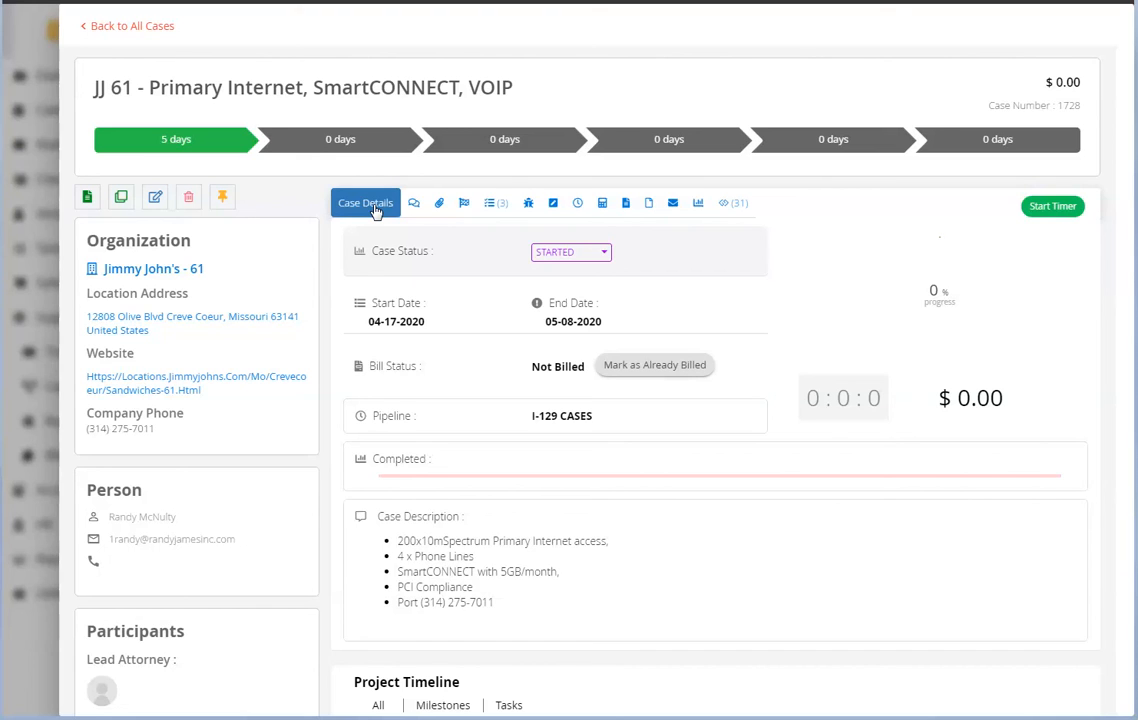
click(376, 211)
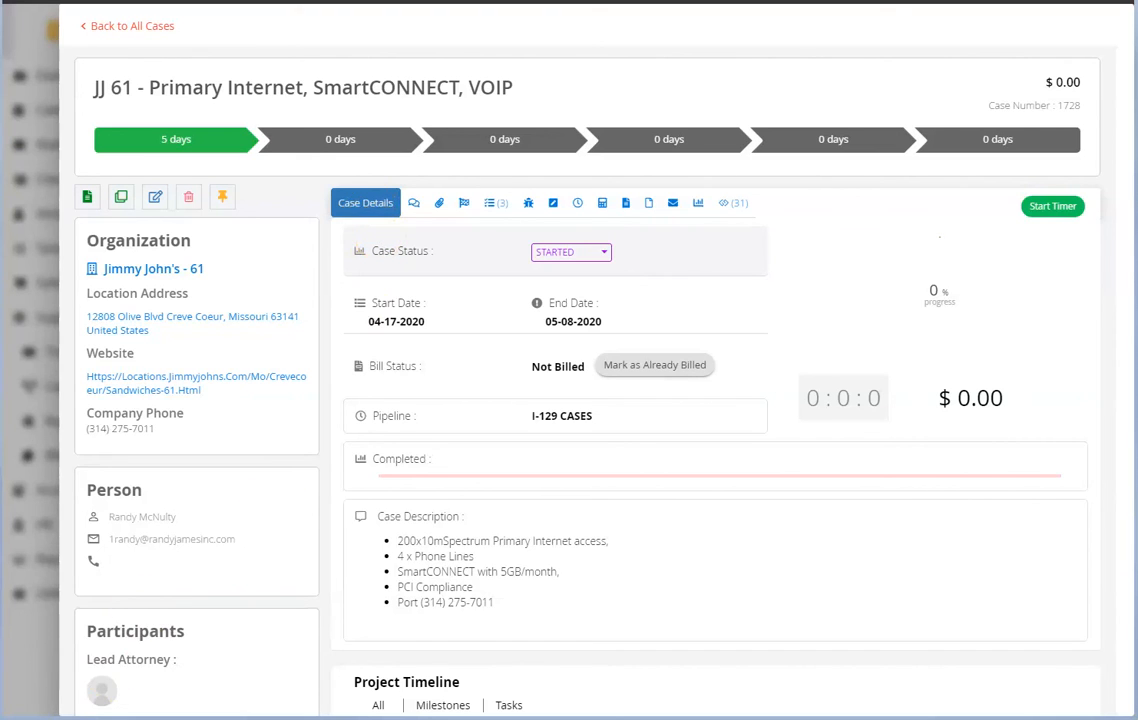